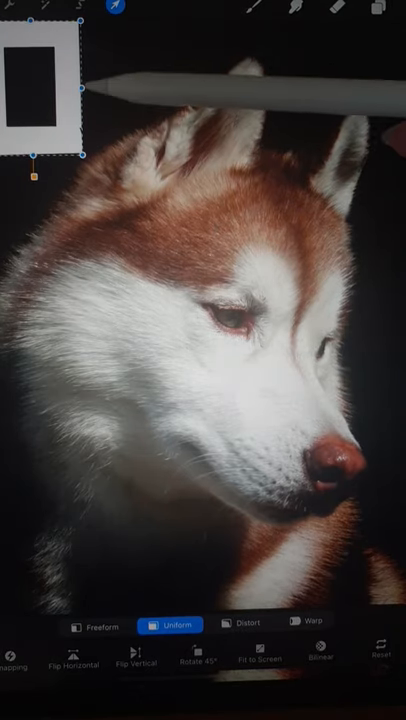
Step: Drag the white frame from the top-left corner down onto the husky's forehead
left_click_drag(40, 85, 163, 140)
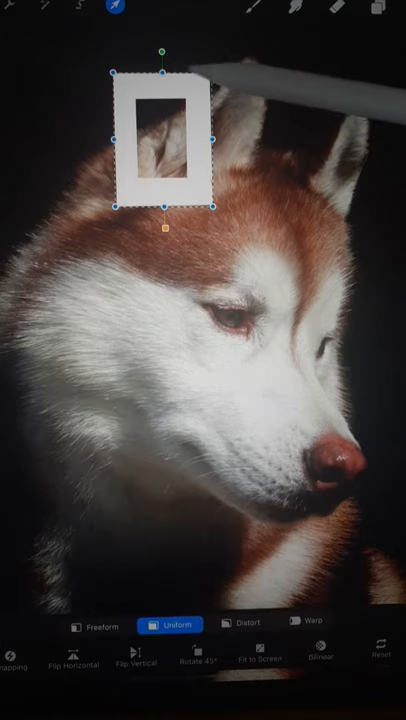
Step: Lower the frame onto the husky's white cheek fur left of its eye
left_click_drag(152, 160, 128, 300)
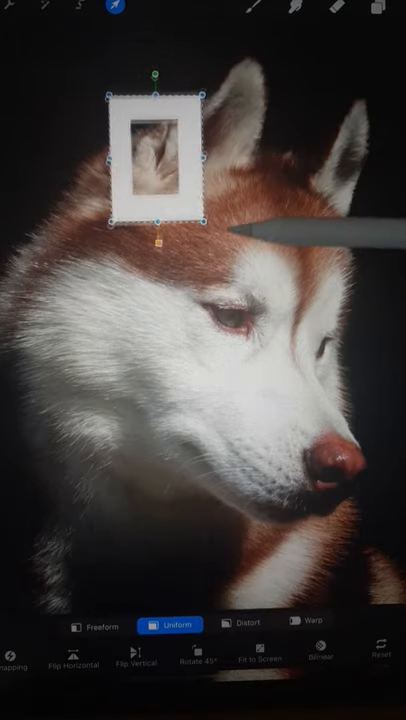
left_click_drag(212, 300, 212, 360)
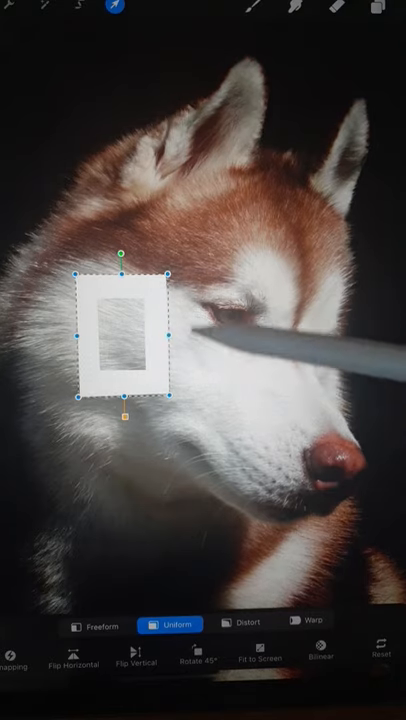
Step: Nudge the frame right so its window sits just below the husky's eye
mouse_move(172, 360)
left_mouse_down()
mouse_move(132, 384)
mouse_move(182, 378)
mouse_move(198, 370)
mouse_move(195, 360)
mouse_move(162, 357)
mouse_move(150, 438)
mouse_move(210, 455)
mouse_move(240, 428)
mouse_move(232, 368)
mouse_move(275, 340)
left_mouse_up()
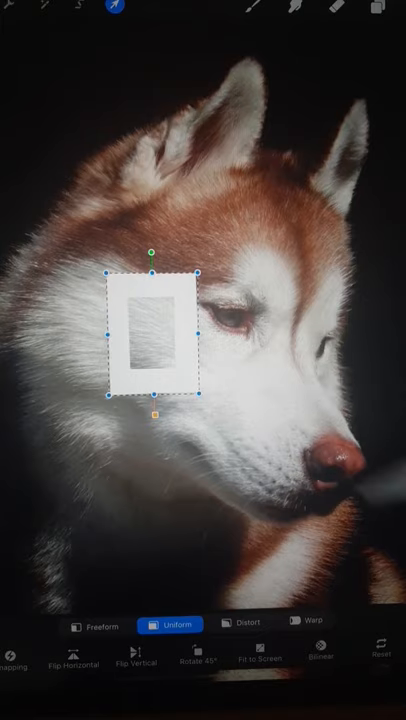